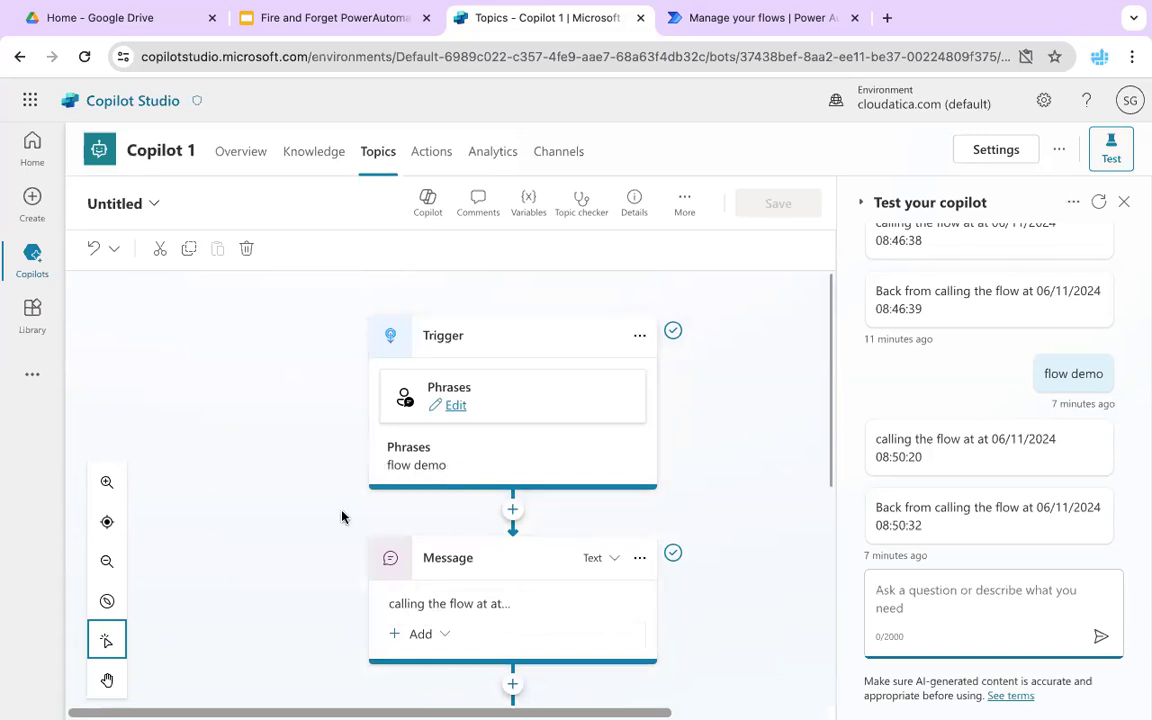
Examine the topic's trigger phrase, the two messages with their date-time formulas, and the flow action between them
scroll(341, 516, "down", 3)
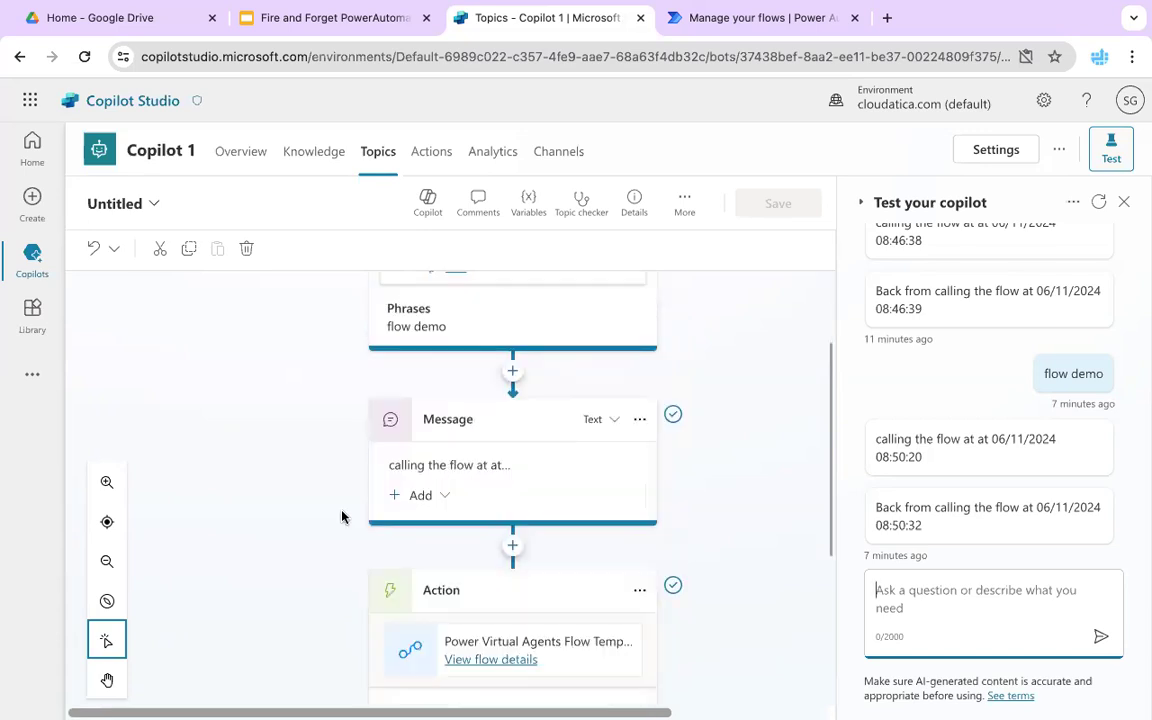
scroll(341, 516, "down", 1)
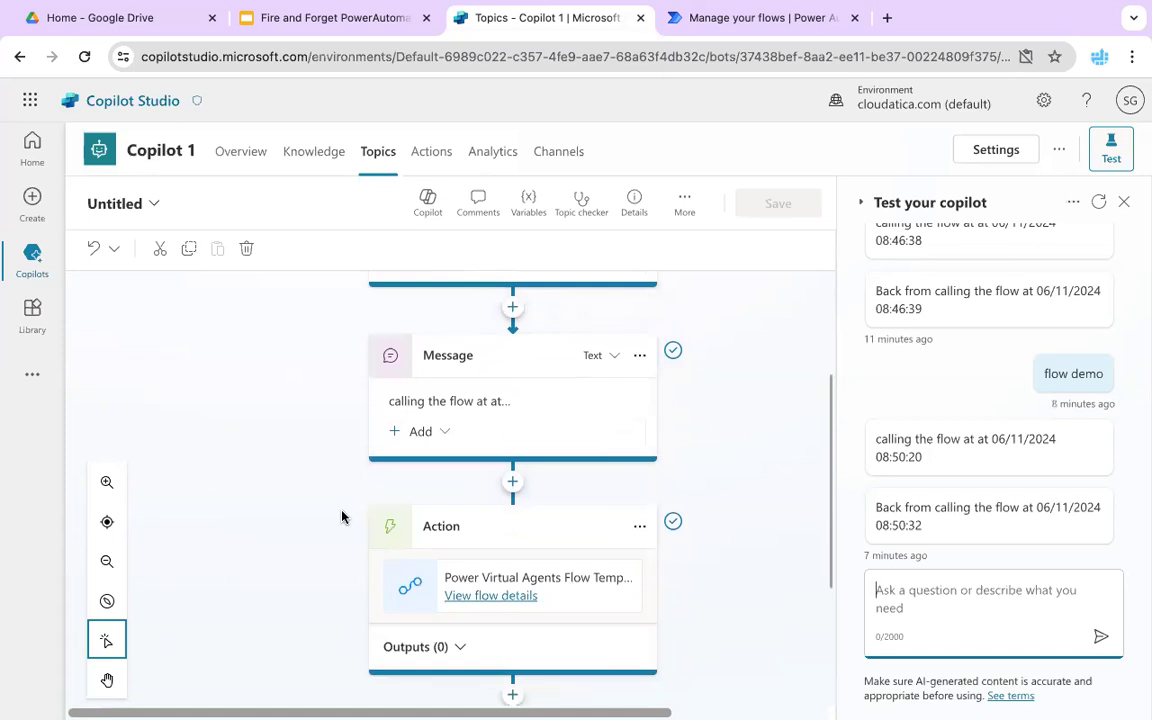
left_click(494, 403)
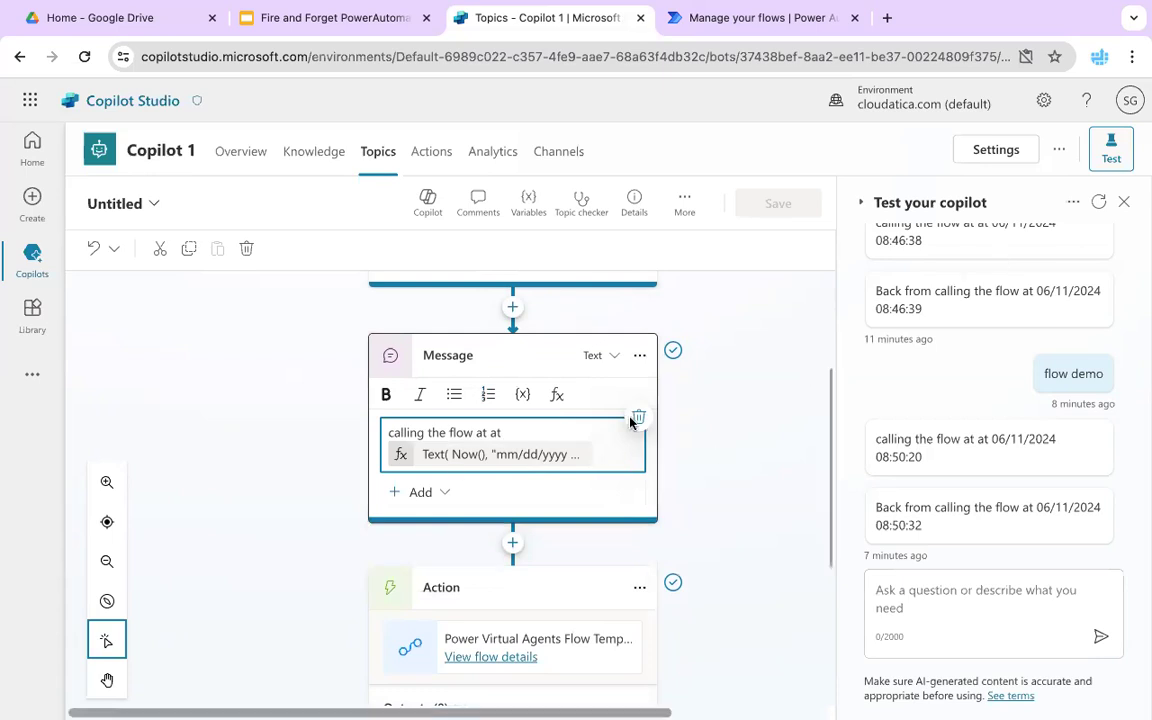
scroll(340, 530, "down", 1)
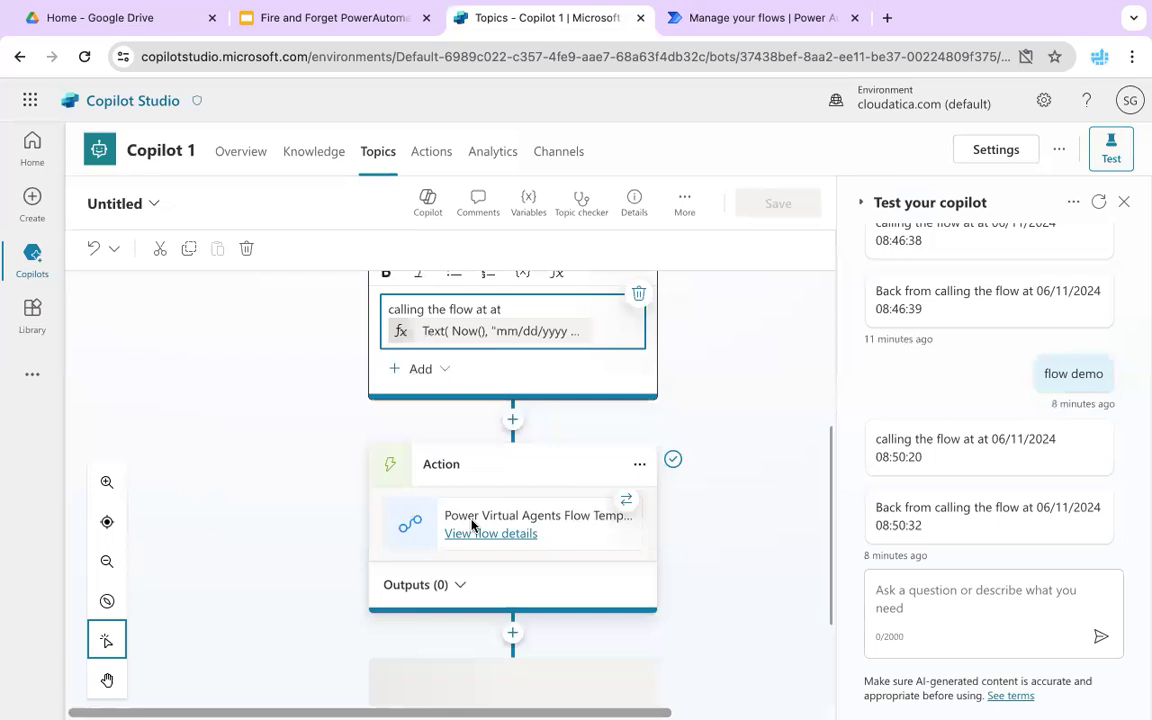
scroll(316, 607, "down", 1)
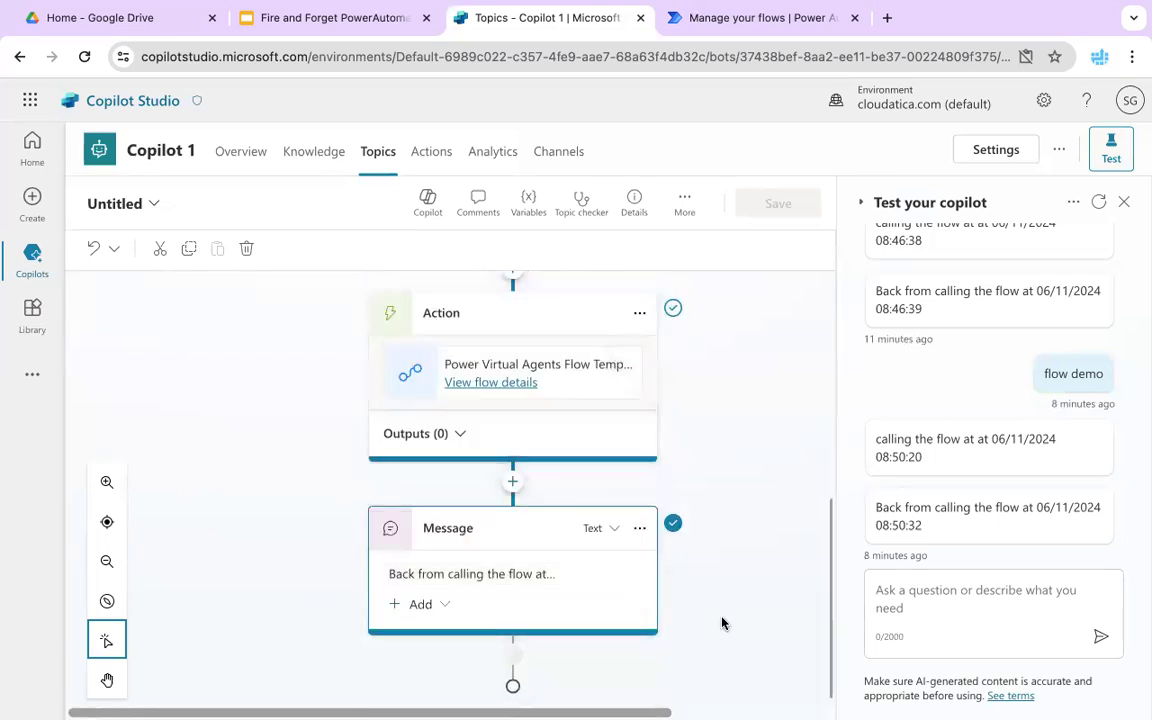
left_click(515, 578)
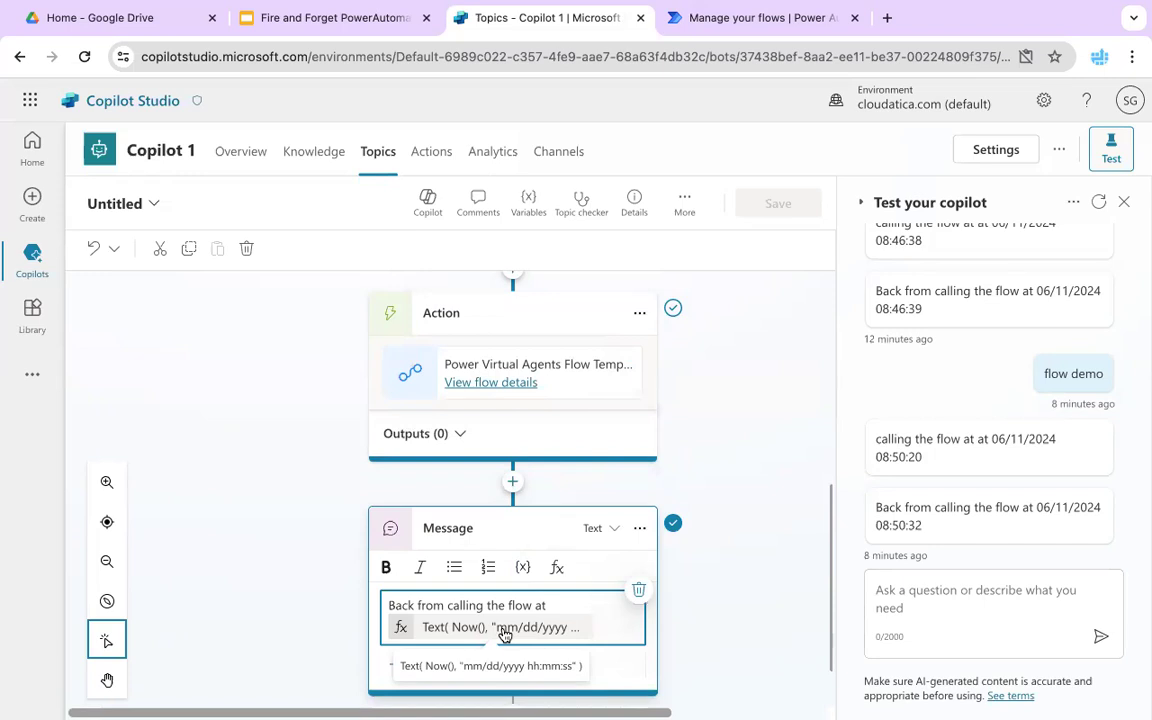
left_click(776, 526)
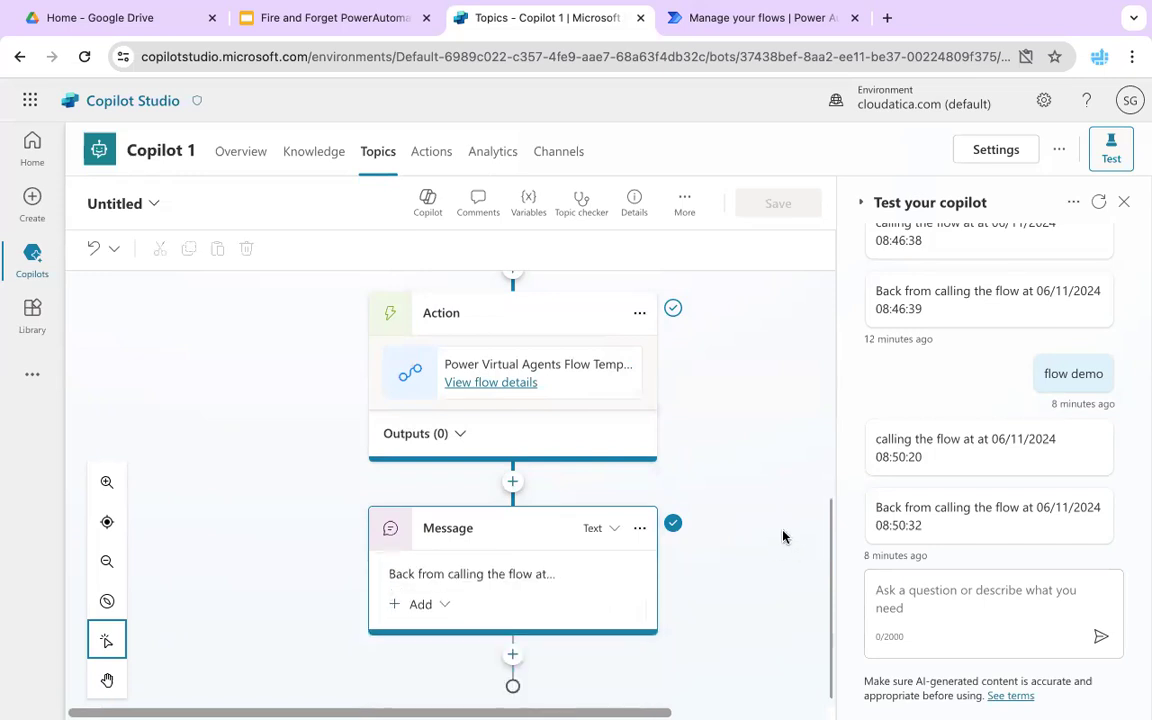
scroll(783, 537, "up", 1)
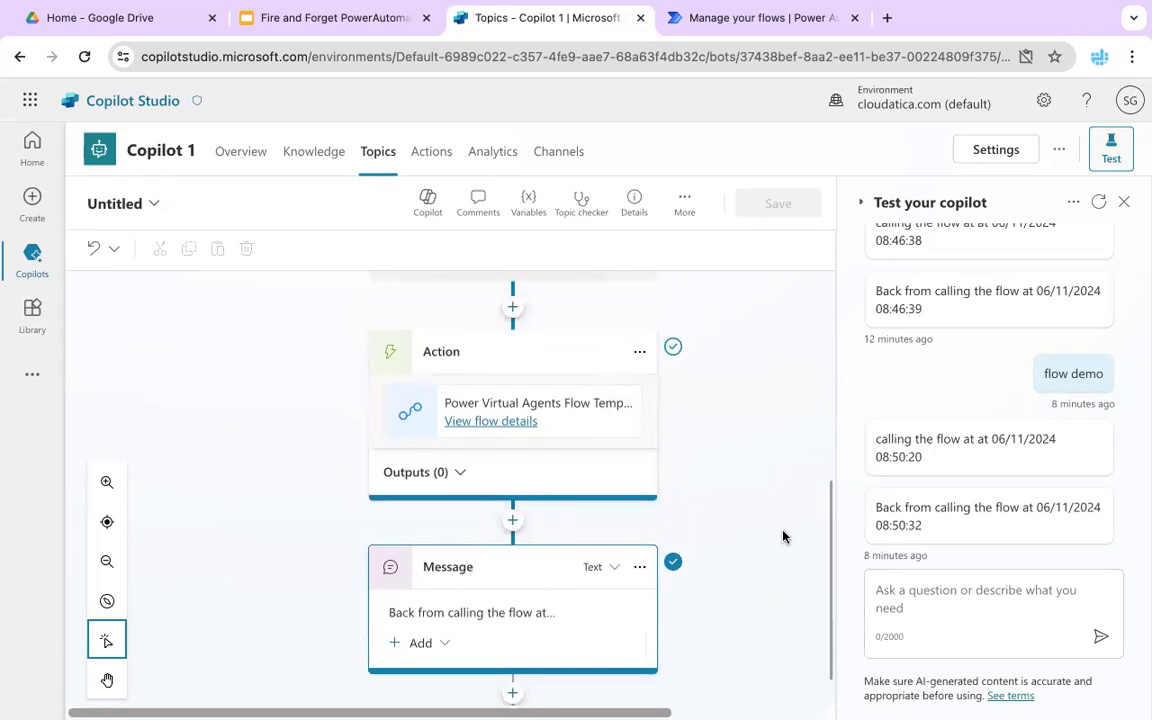
scroll(751, 493, "up", 5)
scroll(751, 493, "down", 2)
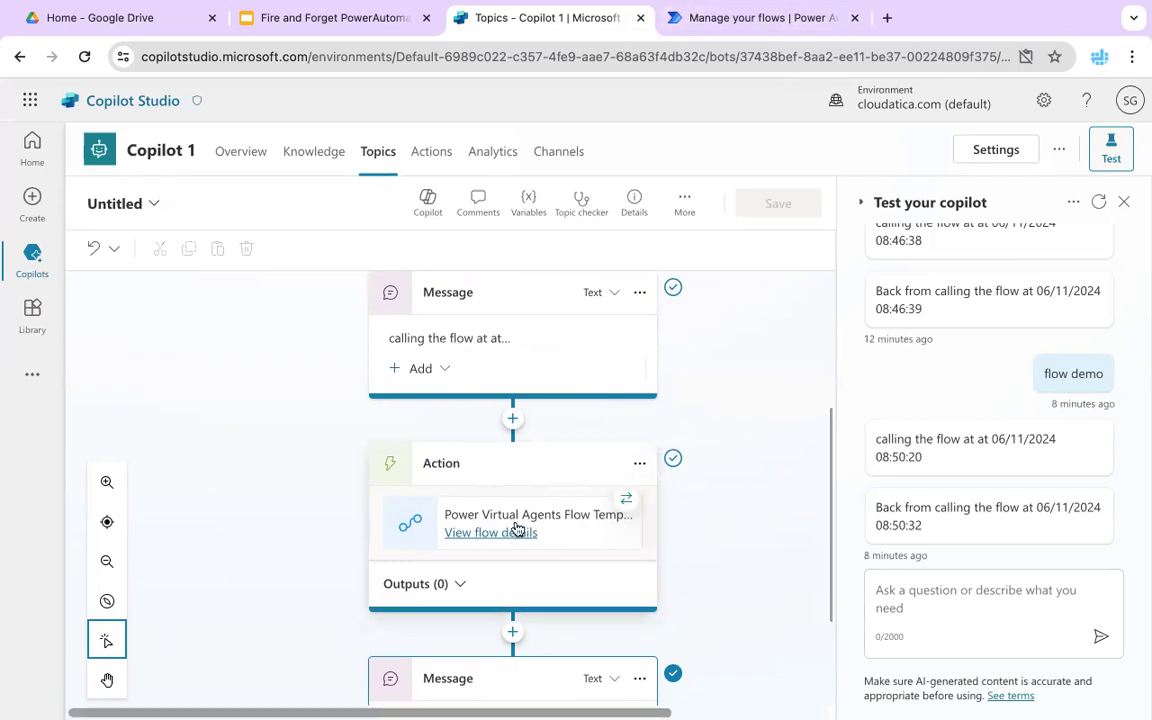
Switch to the flow in Power Automate and inspect the Delay action's count and unit parameters
left_click(786, 20)
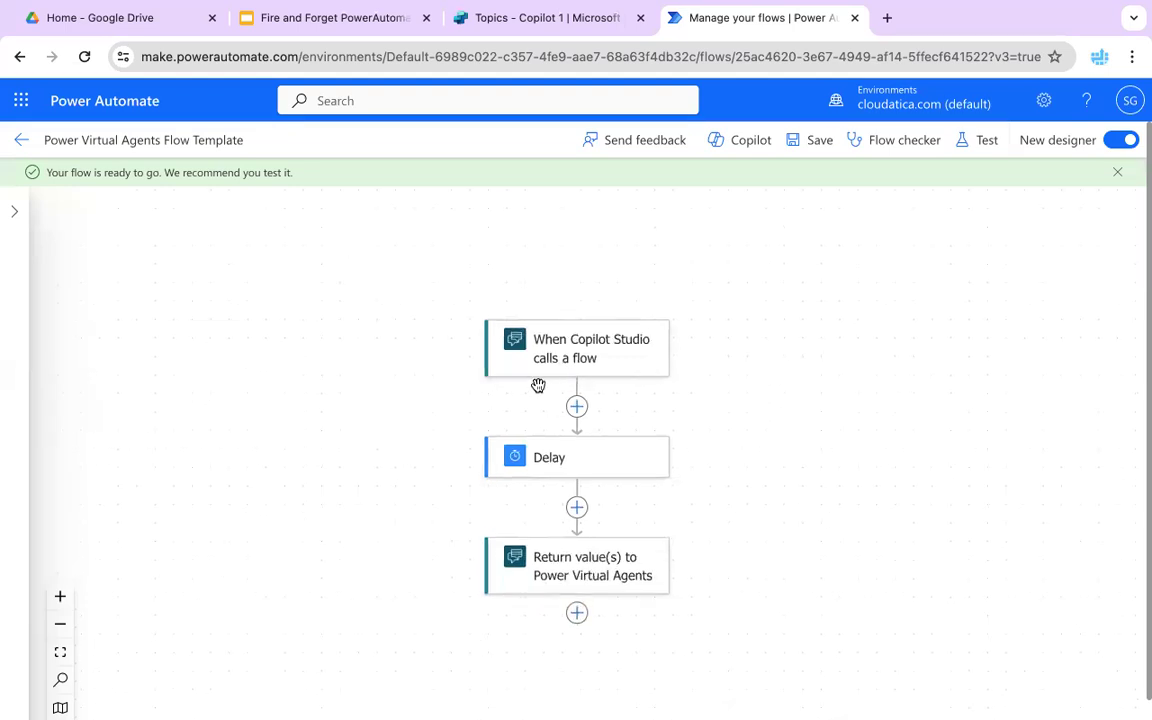
scroll(538, 385, "up", 3)
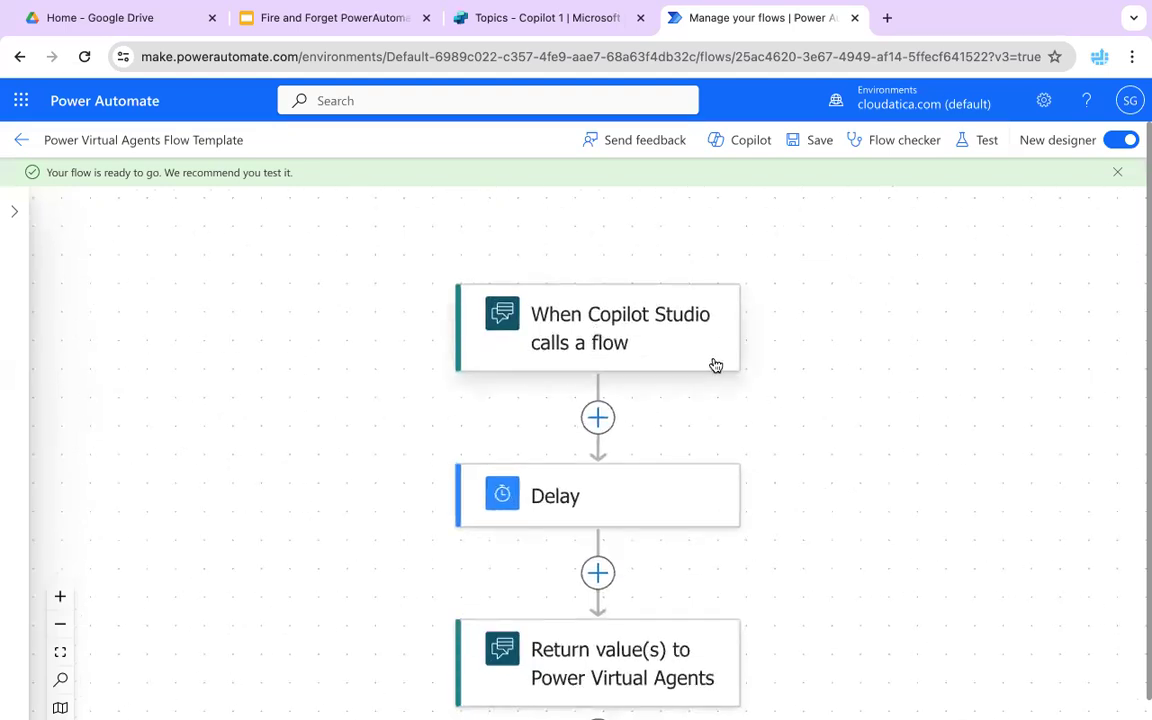
scroll(548, 471, "down", 1)
left_click(552, 470)
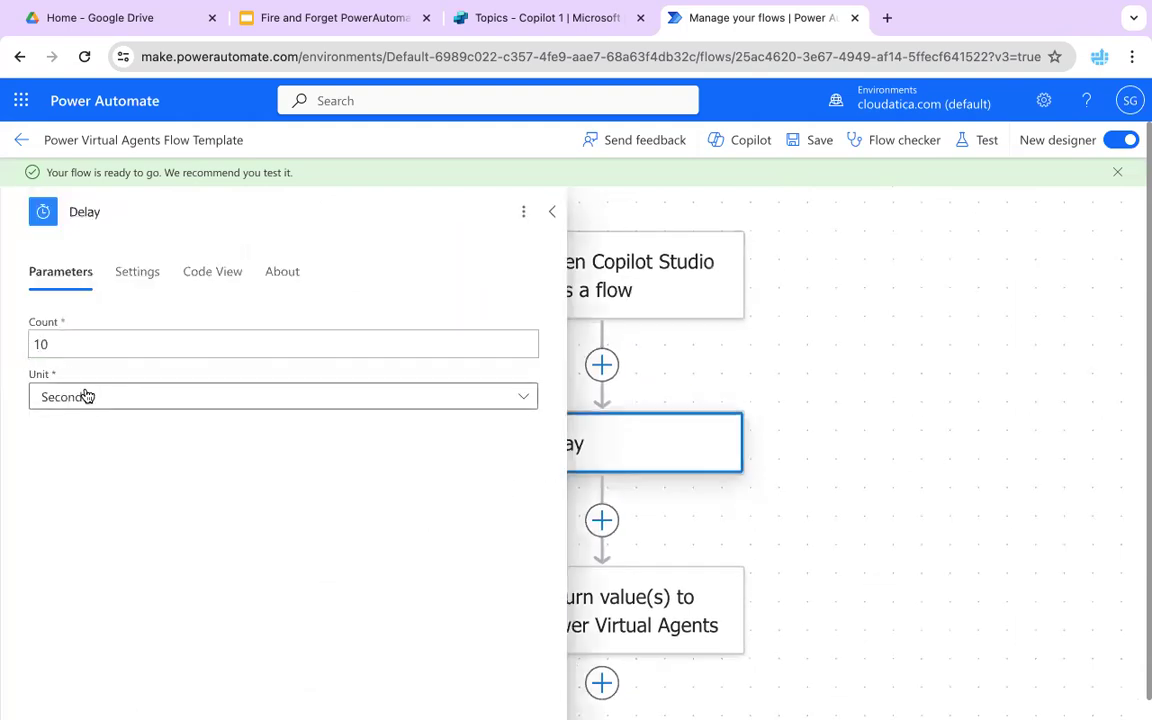
left_click(551, 213)
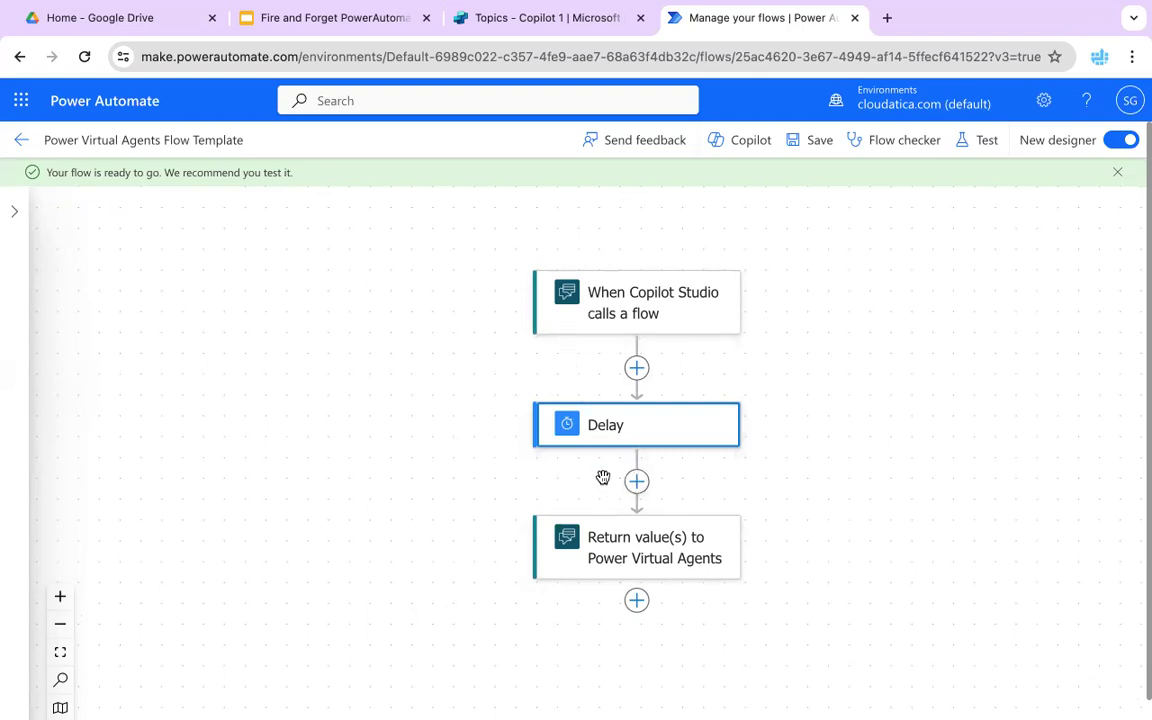
Return to the Copilot Studio topic, restart the test conversation and send "flow demo"
left_click(571, 15)
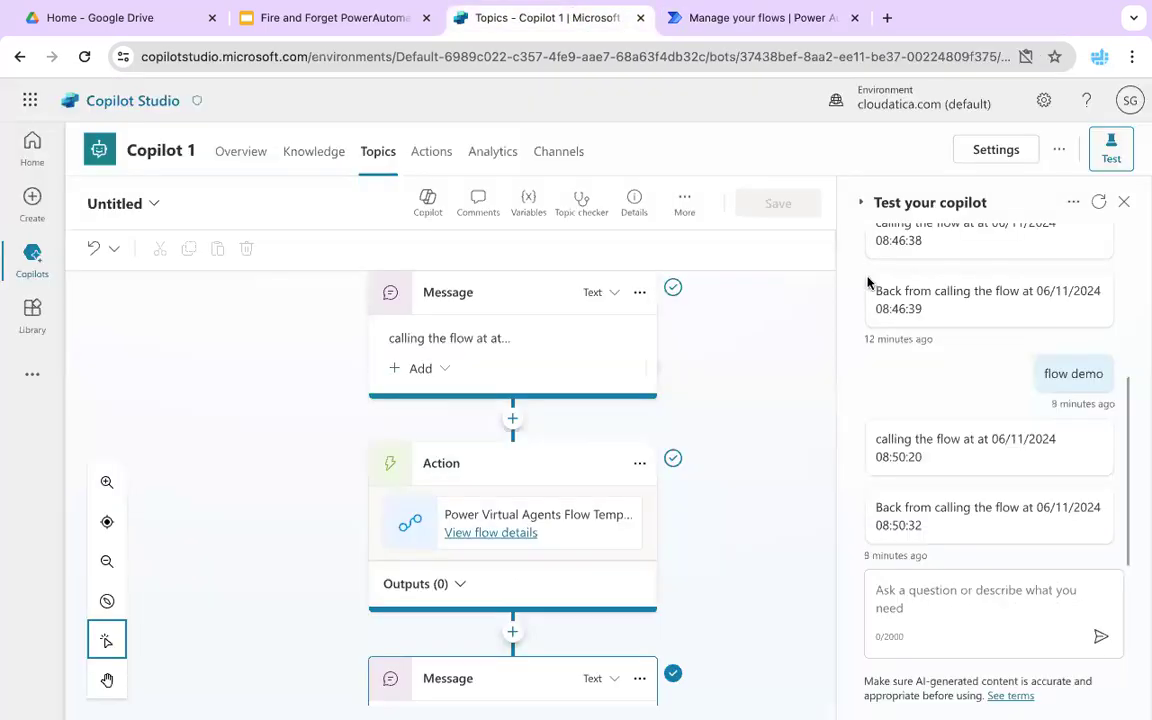
left_click(1098, 202)
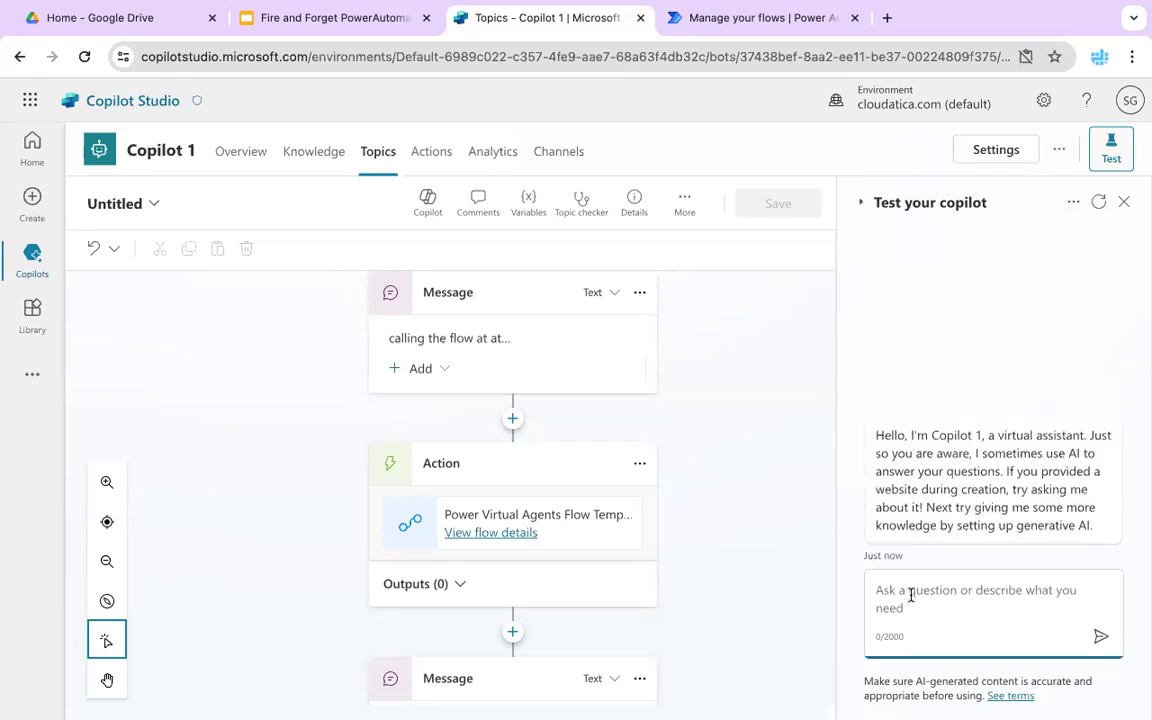
type("flow ")
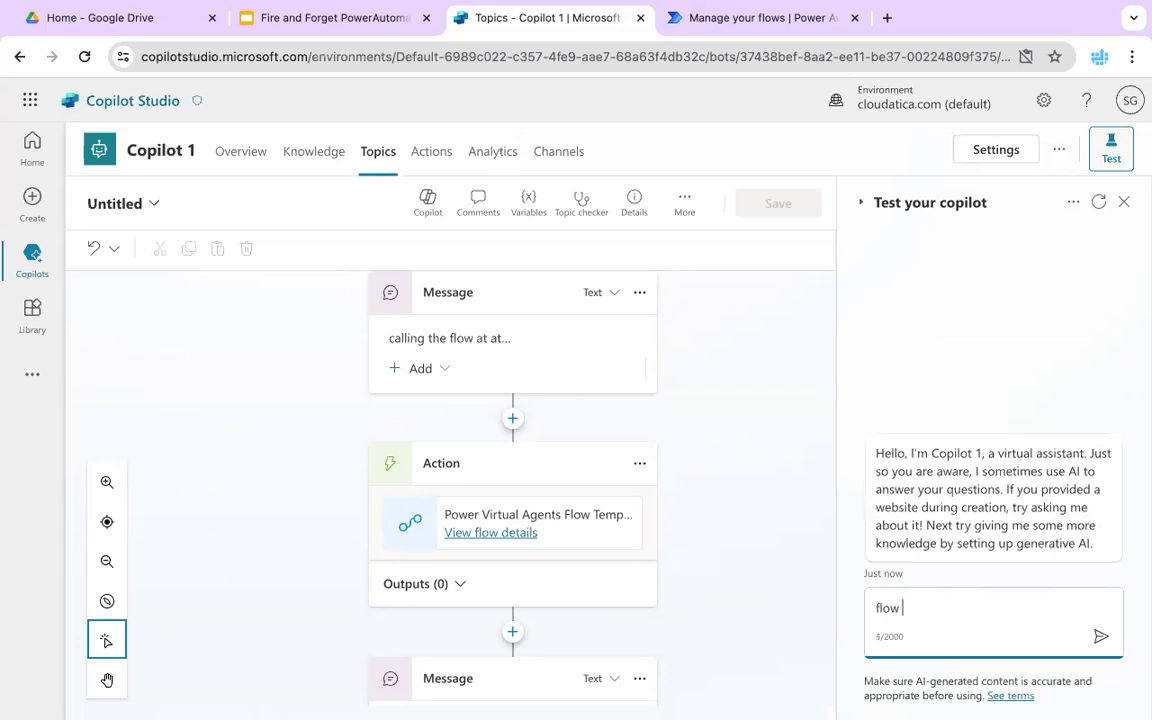
type("demo")
key("Return")
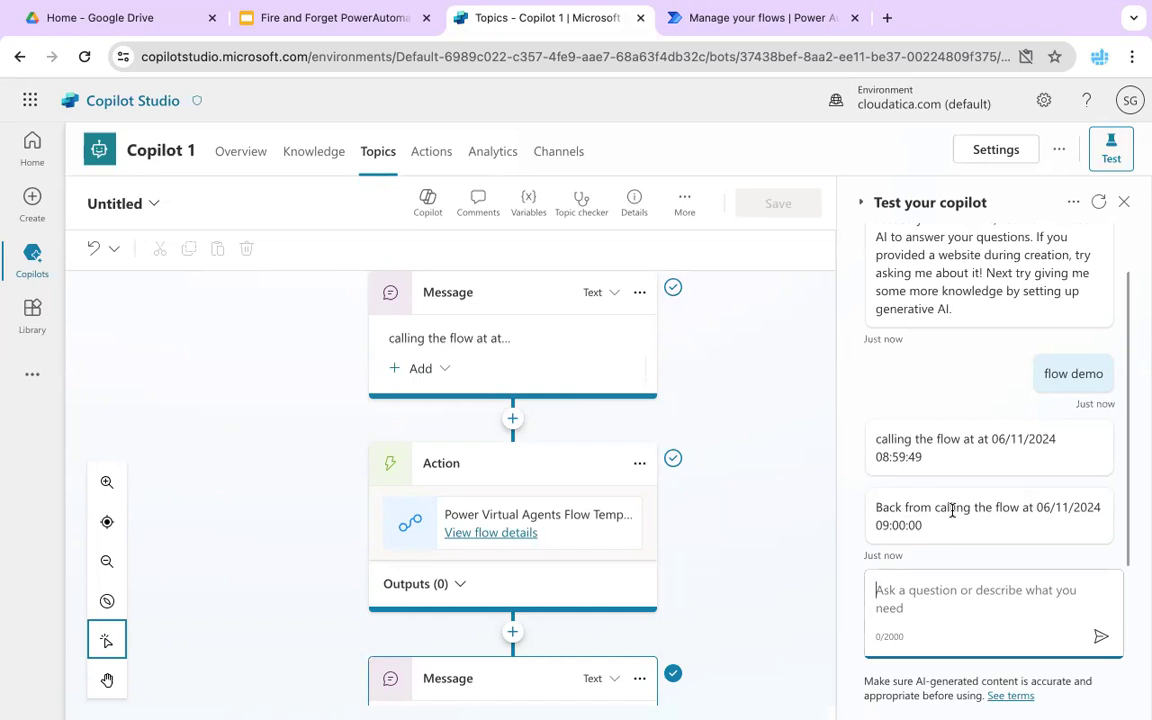
In the Power Automate flow, move Return value(s) to Power Virtual Agents ahead of the Delay action and save the flow
left_click(763, 20)
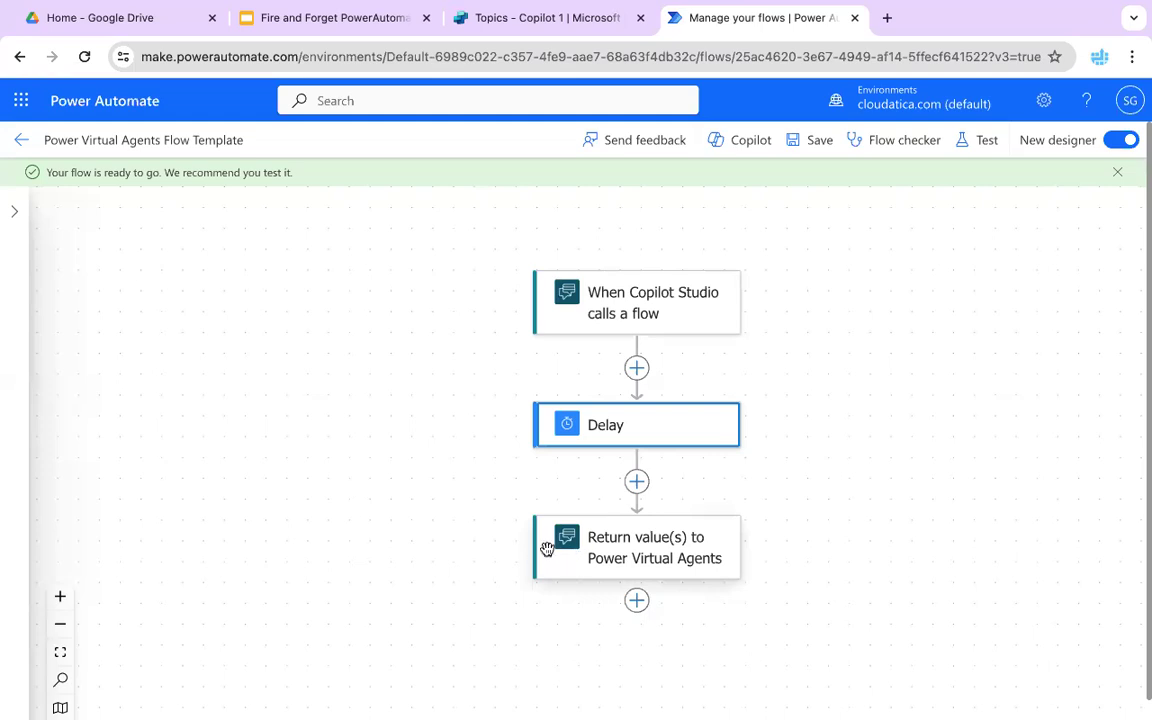
left_click_drag(547, 549, 565, 370)
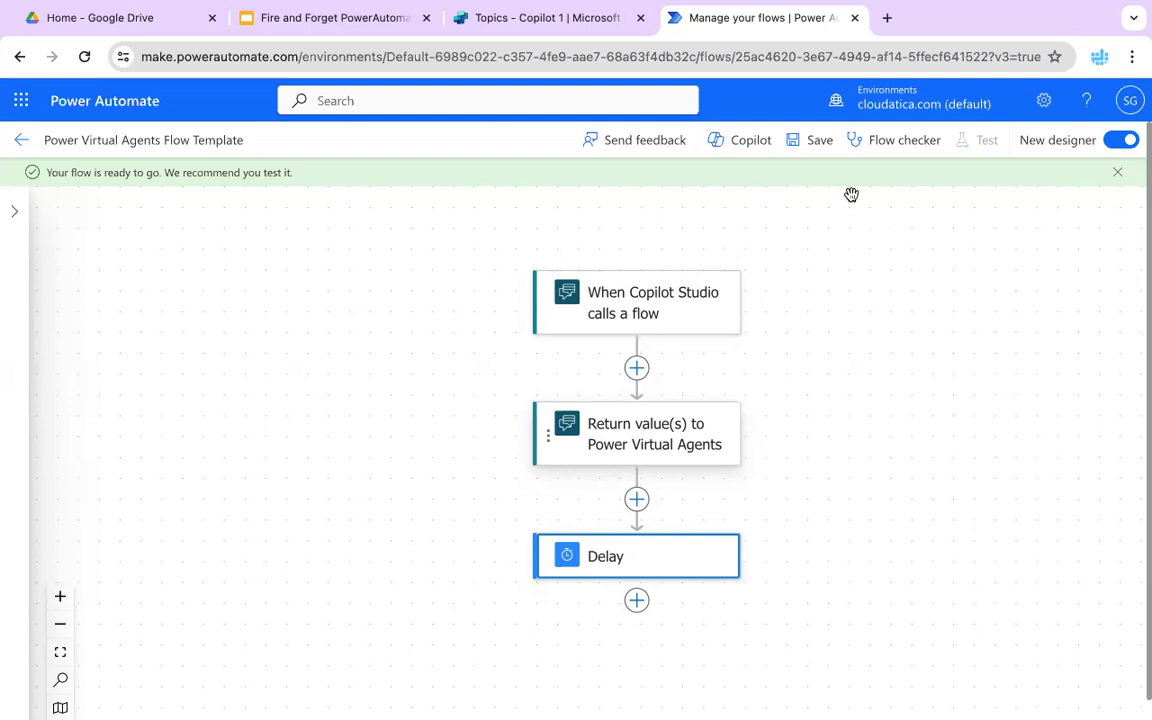
left_click(816, 145)
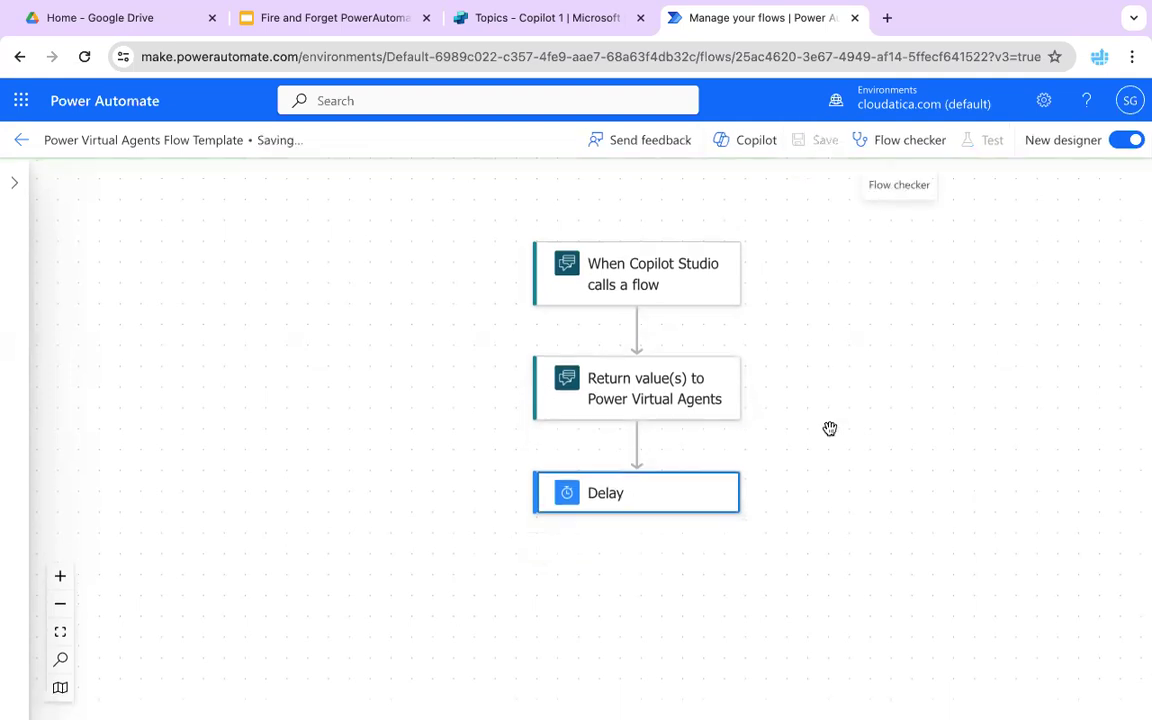
Refresh the flow action in the Copilot Studio topic, checking in Power Automate that the flow is saved
left_click(566, 14)
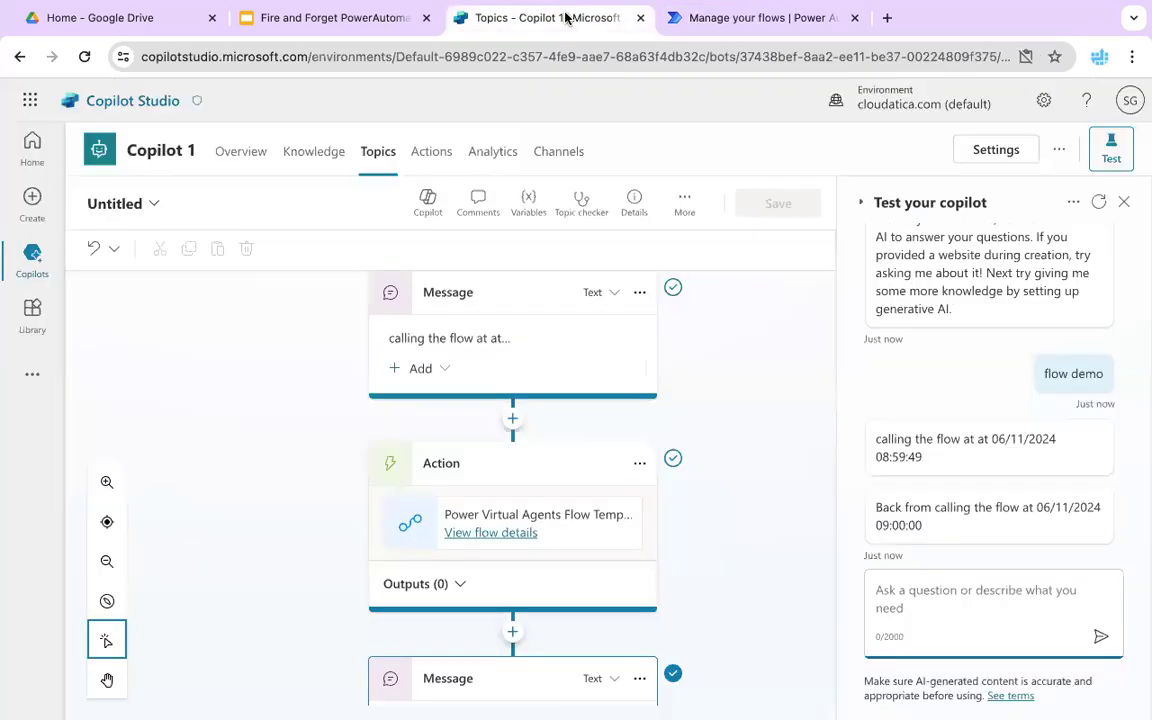
left_click(640, 464)
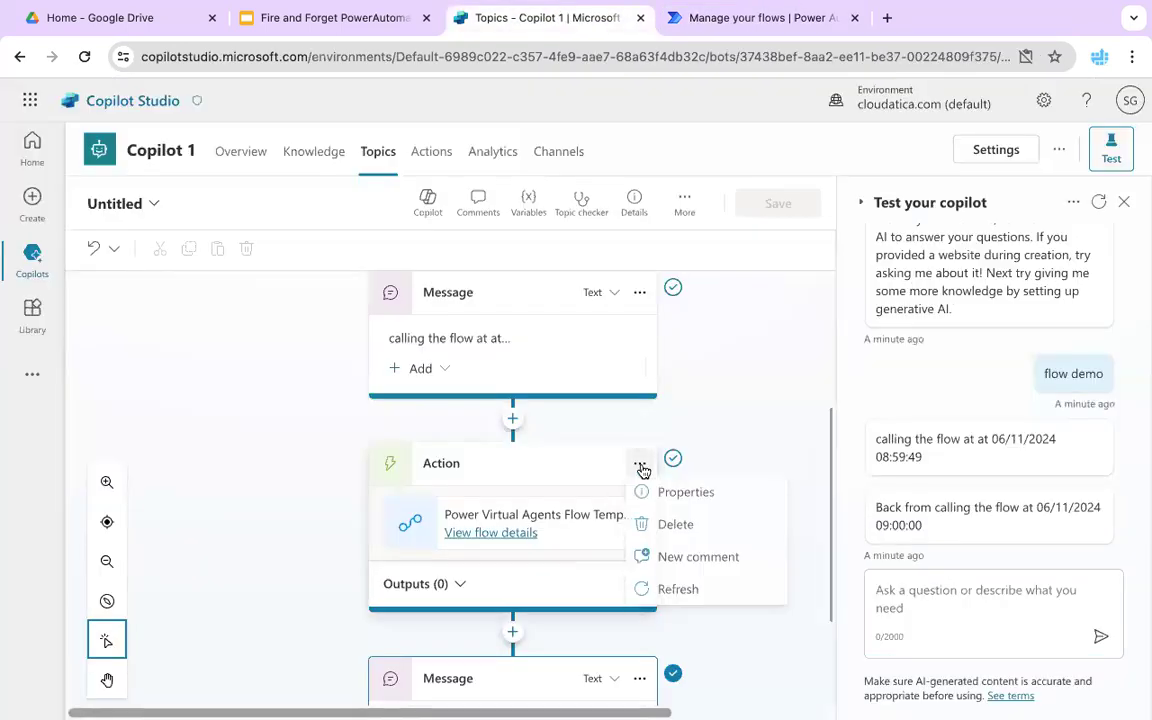
left_click(676, 592)
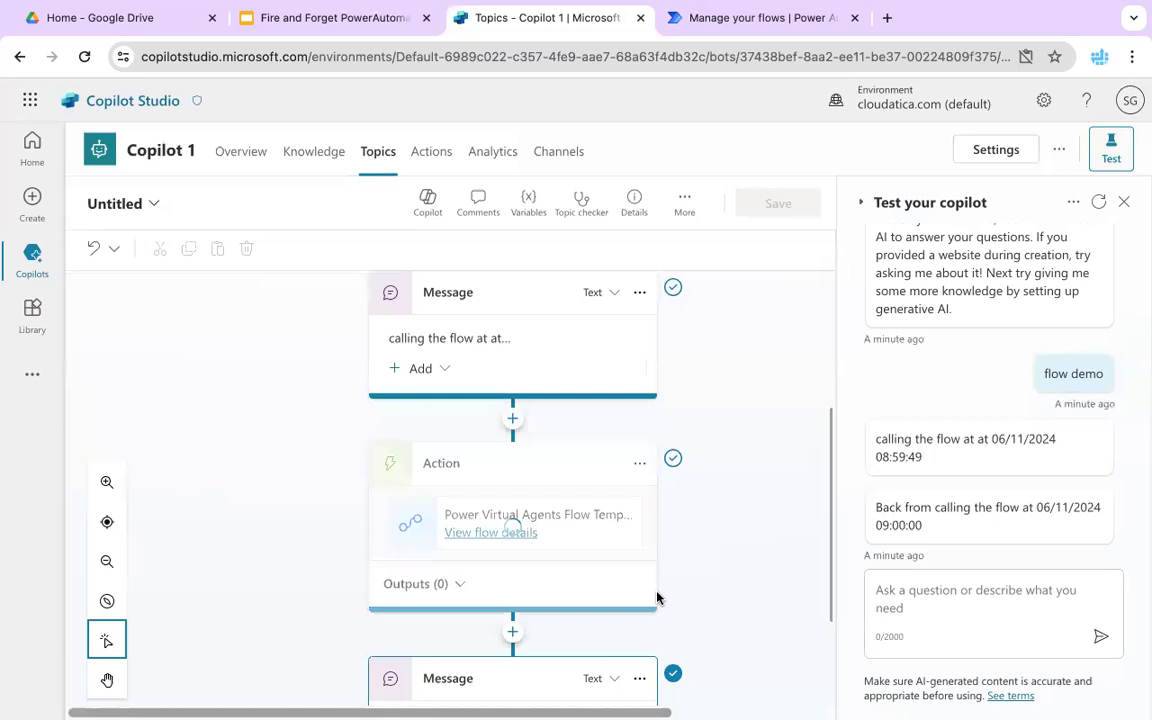
left_click(757, 19)
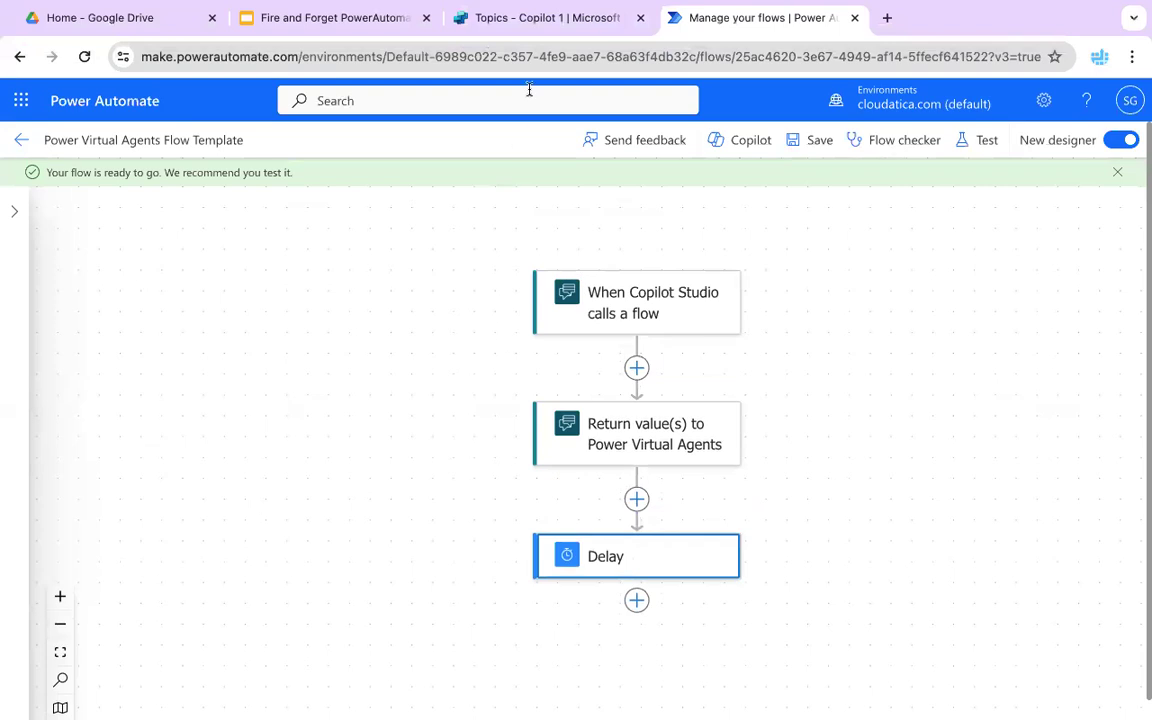
left_click(547, 19)
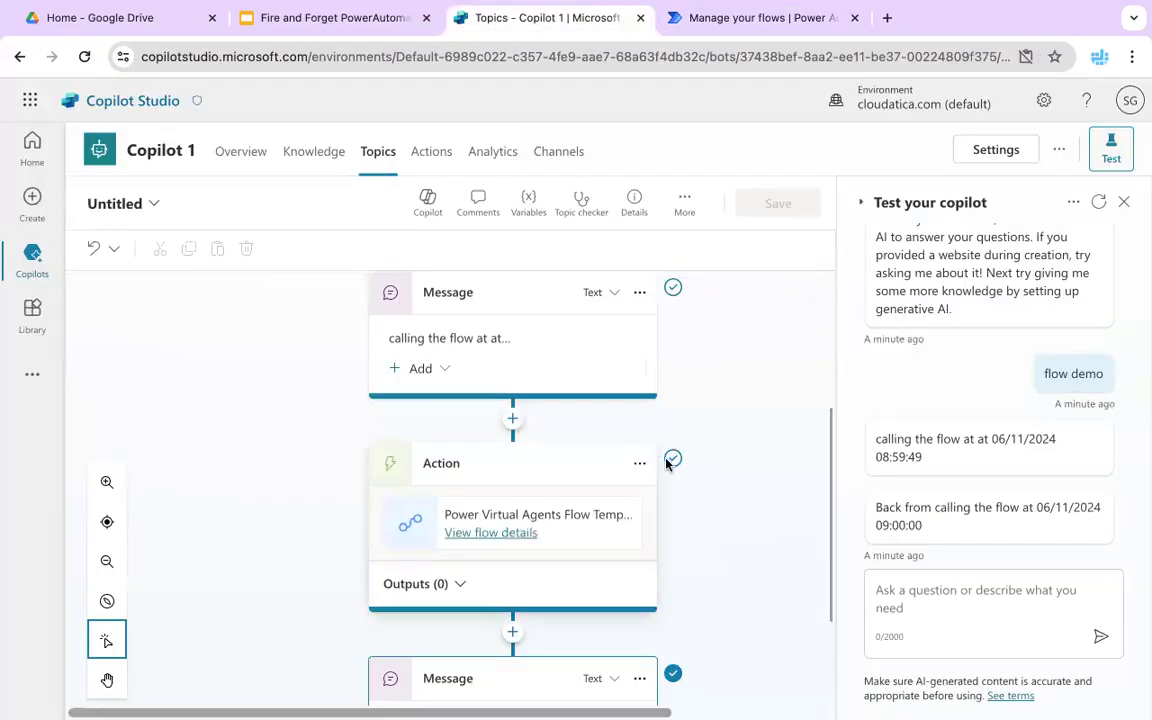
left_click(640, 465)
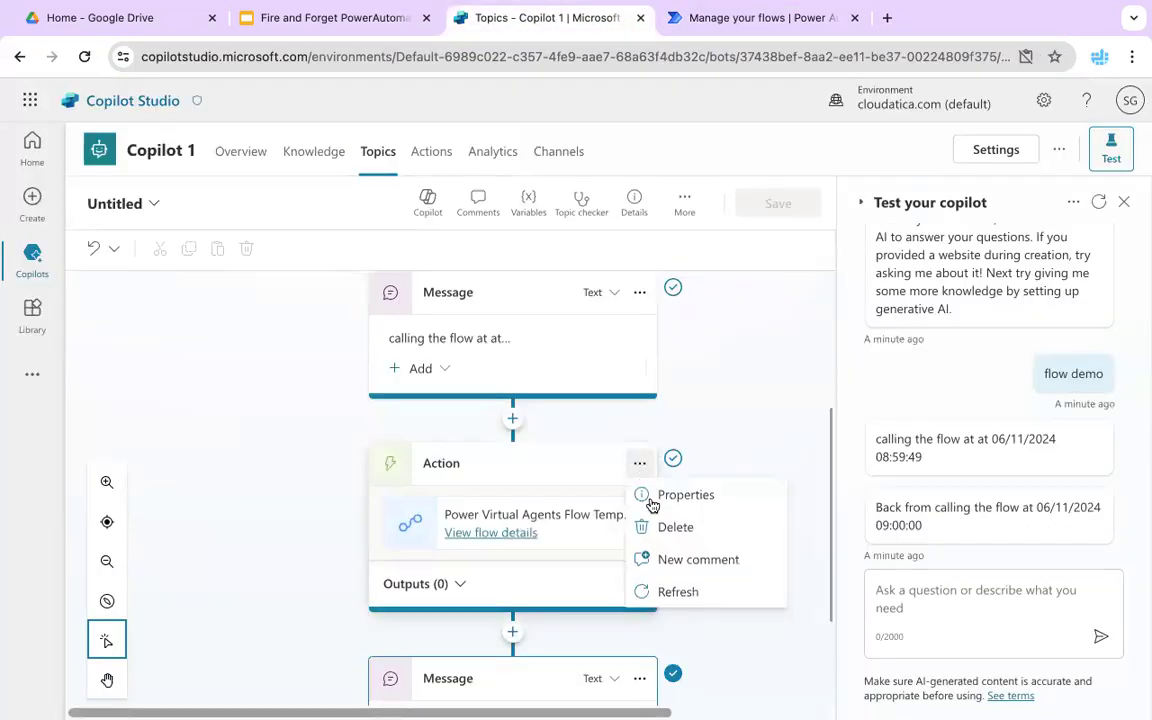
left_click(661, 592)
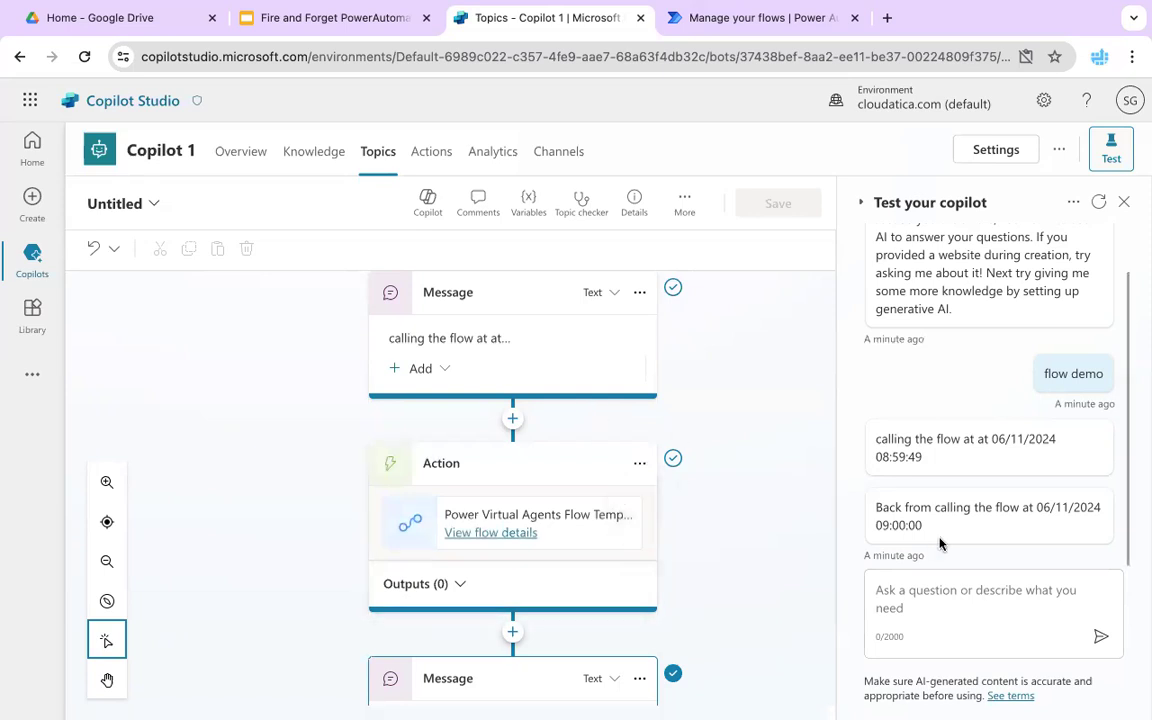
Send "flow demo" again in the test chat to run the topic with the reordered flow
left_click(946, 591)
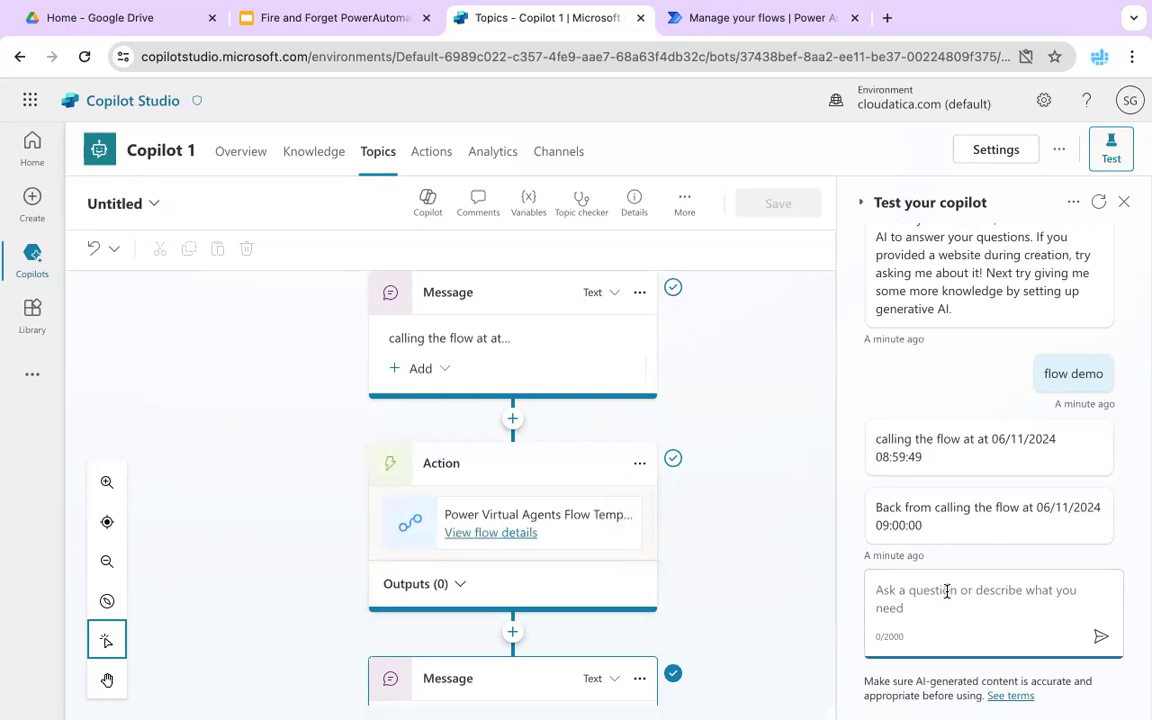
type("flow demo")
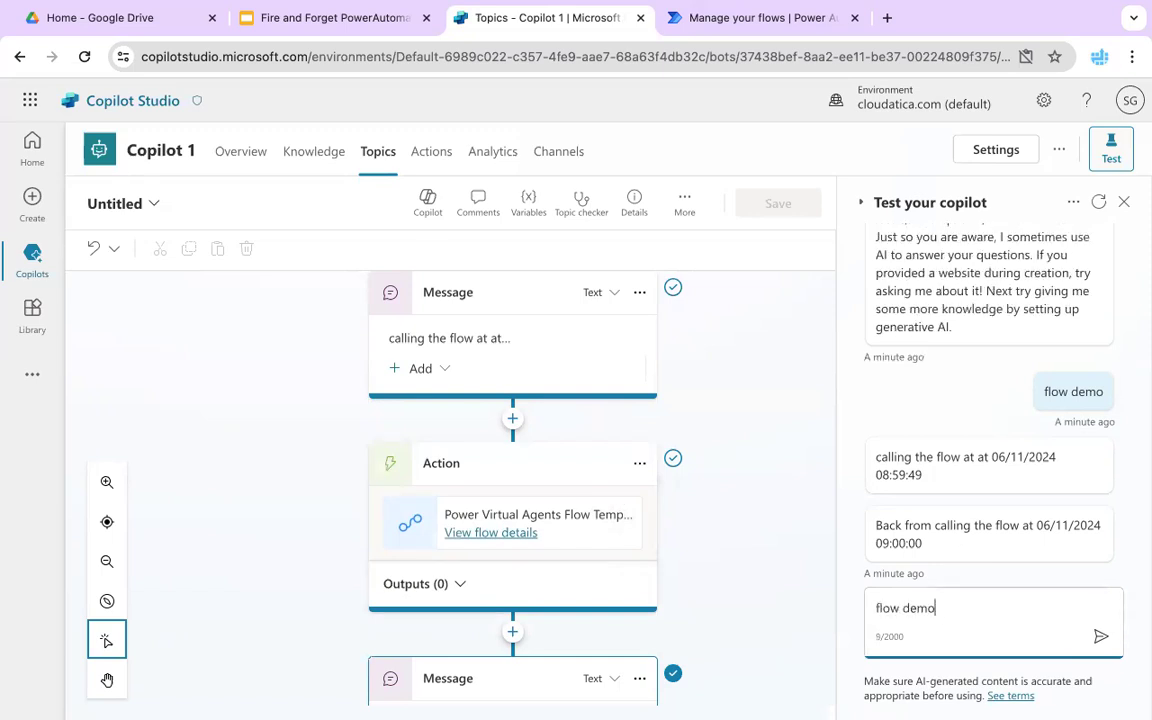
key("Return")
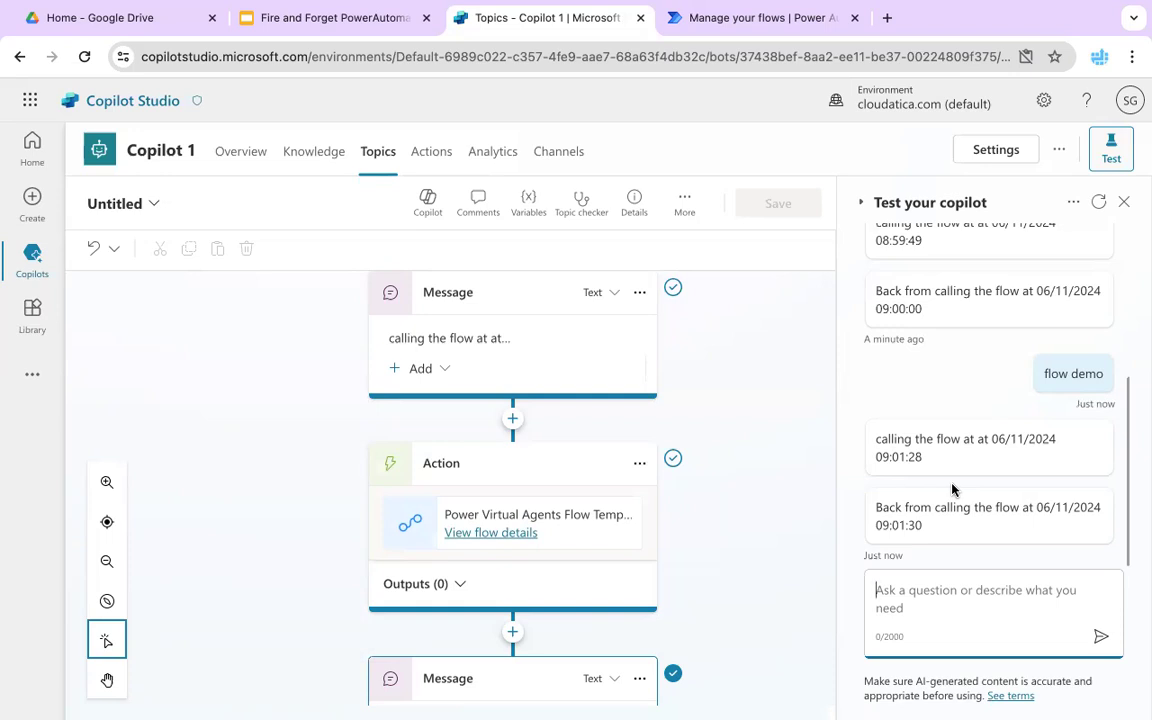
Switch to the "Fire and Forget PowerAutomate flow from Copilot Studio" presentation in Google Slides
left_click(350, 15)
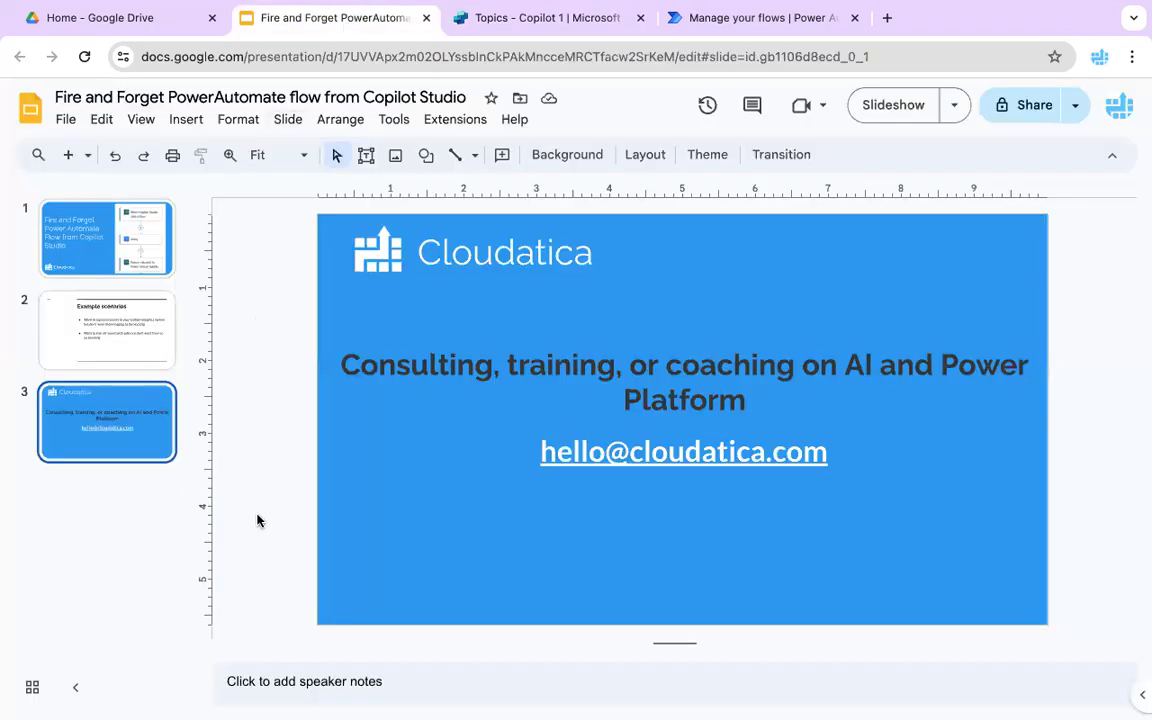